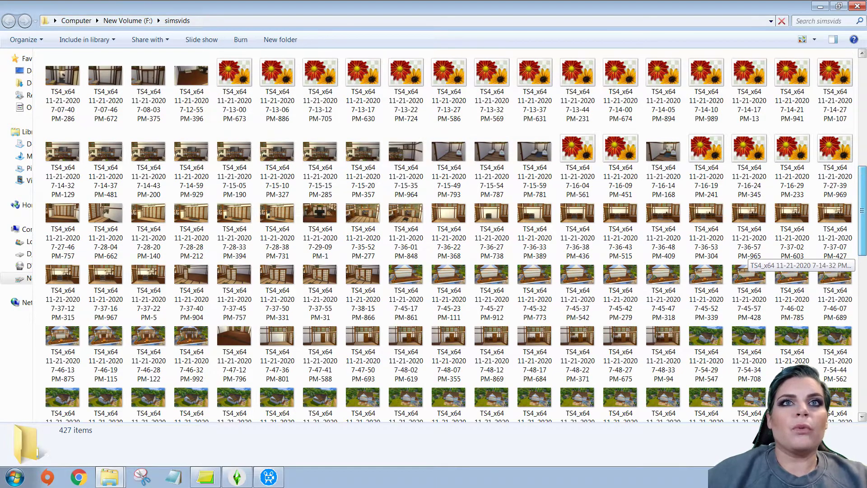
pyautogui.scroll(1, 750, 259)
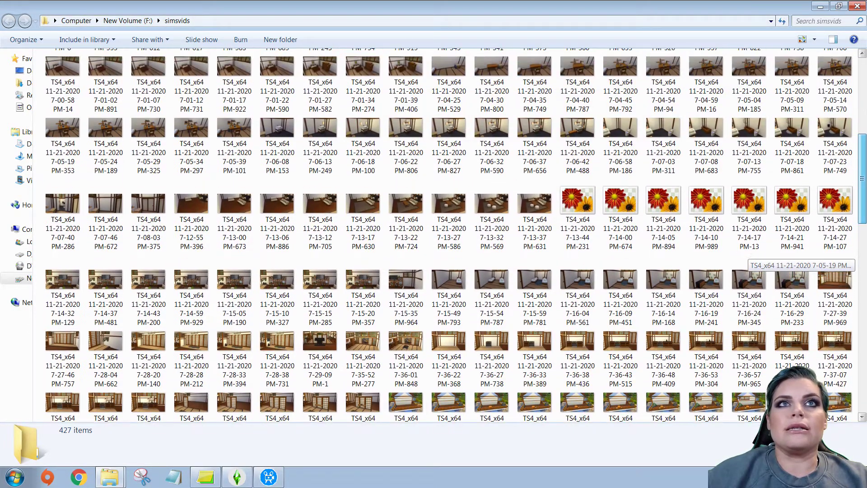
pyautogui.doubleClick(277, 129)
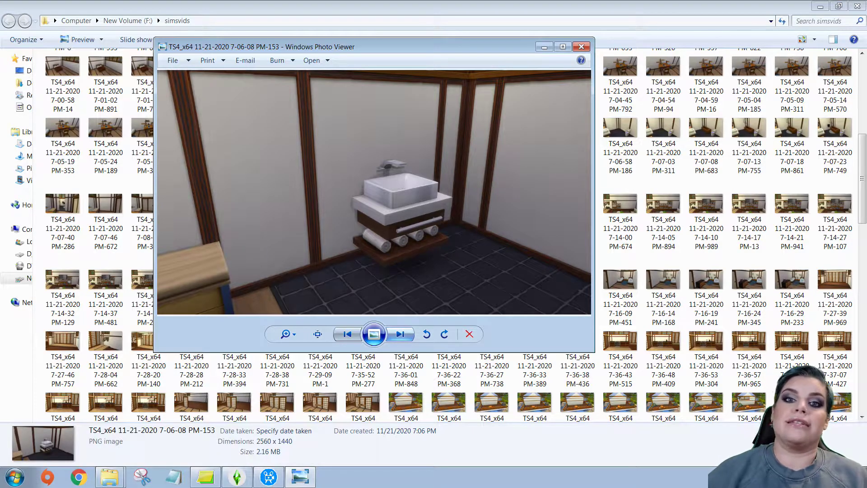
pyautogui.click(400, 335)
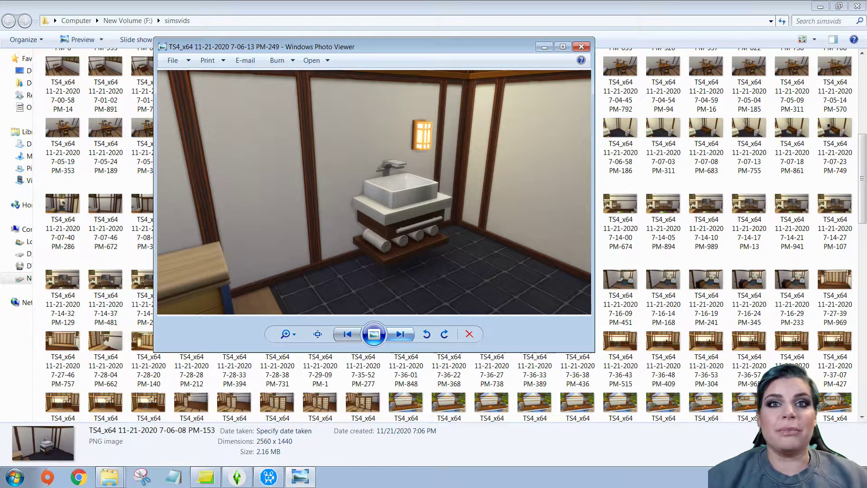
pyautogui.press('Right')
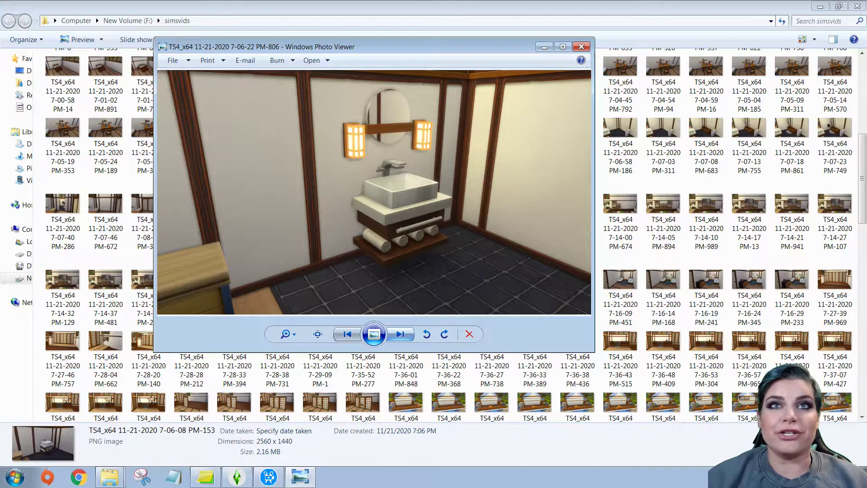
pyautogui.press('Right')
pyautogui.press('Right')
pyautogui.press('Right')
pyautogui.press('Right')
pyautogui.press('Right')
pyautogui.press('Right')
pyautogui.press('Right')
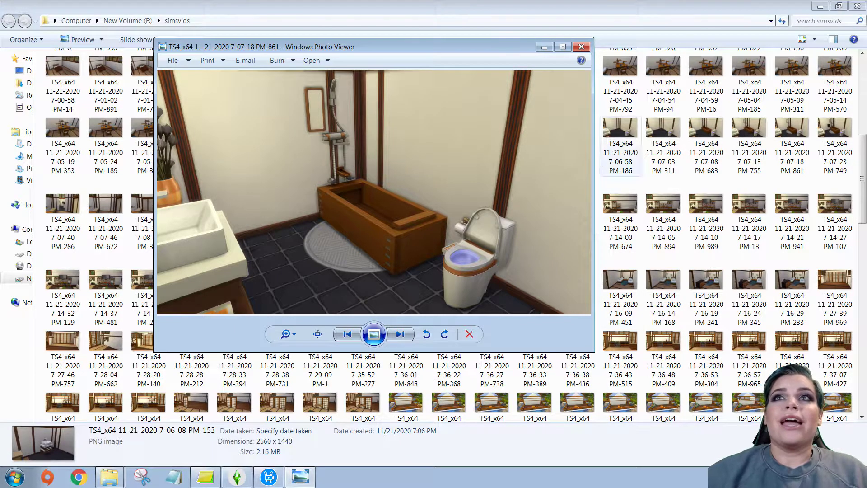
pyautogui.press('Escape')
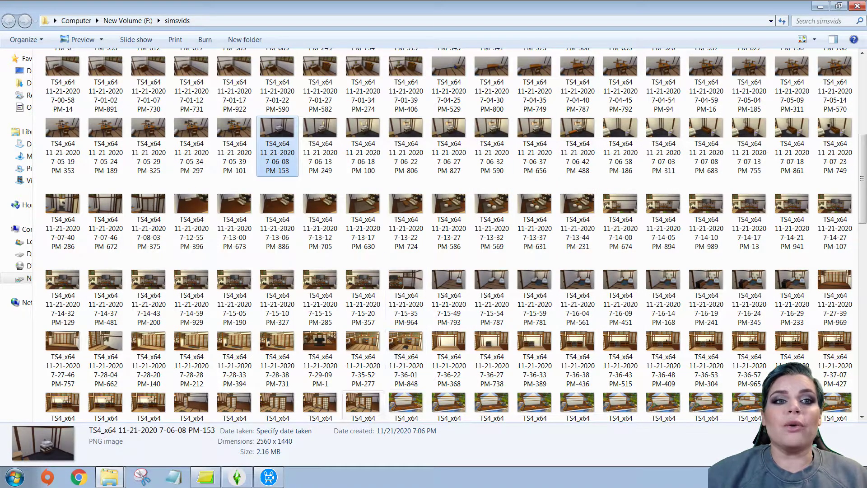
# - Switch to the Movavi Video Suite project and preview the exterior stop-motion section from about 1:05 to 1:15
pyautogui.click(269, 477)
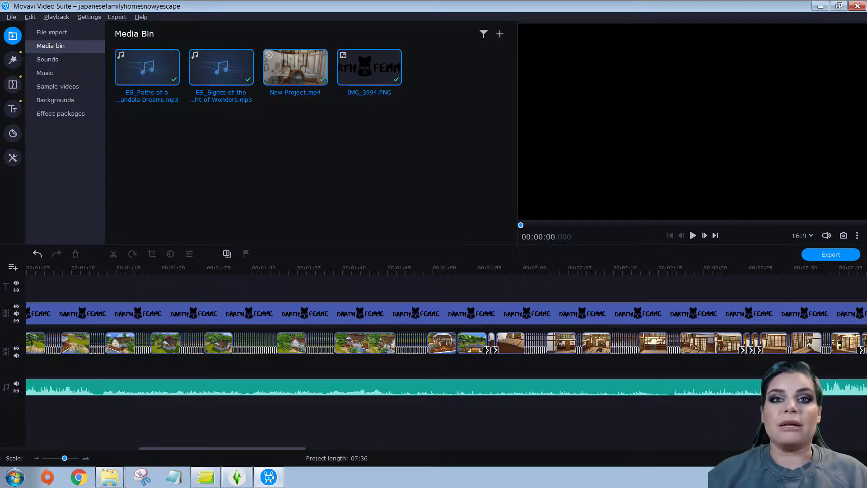
pyautogui.scroll(10, 195, 344)
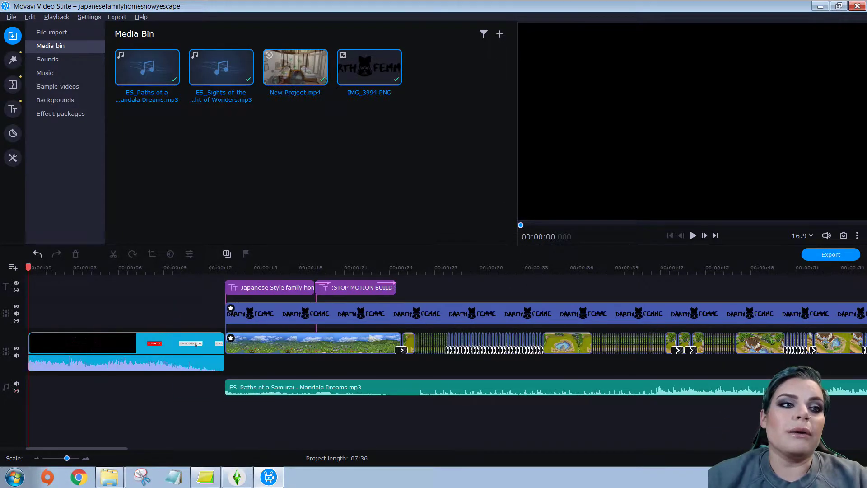
pyautogui.scroll(-8, 196, 344)
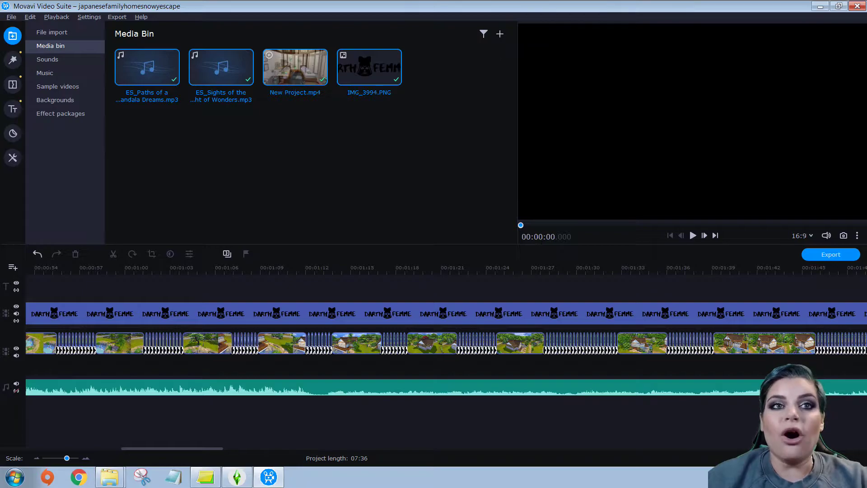
pyautogui.click(213, 343)
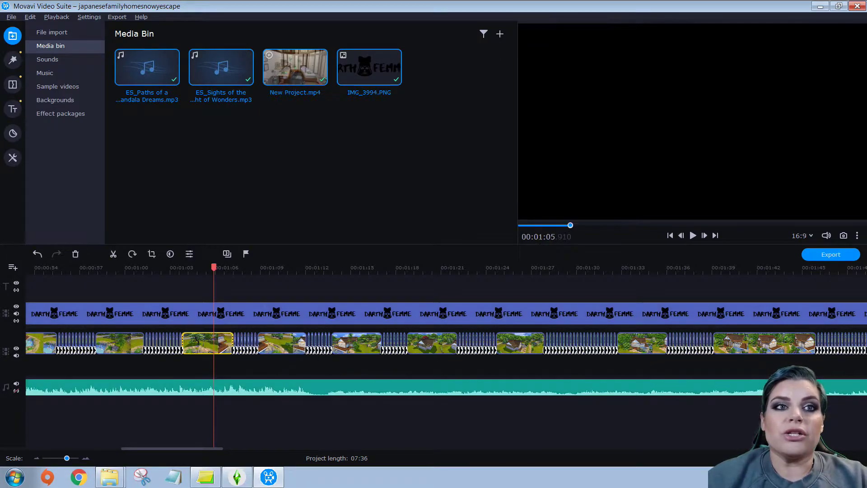
pyautogui.press('space')
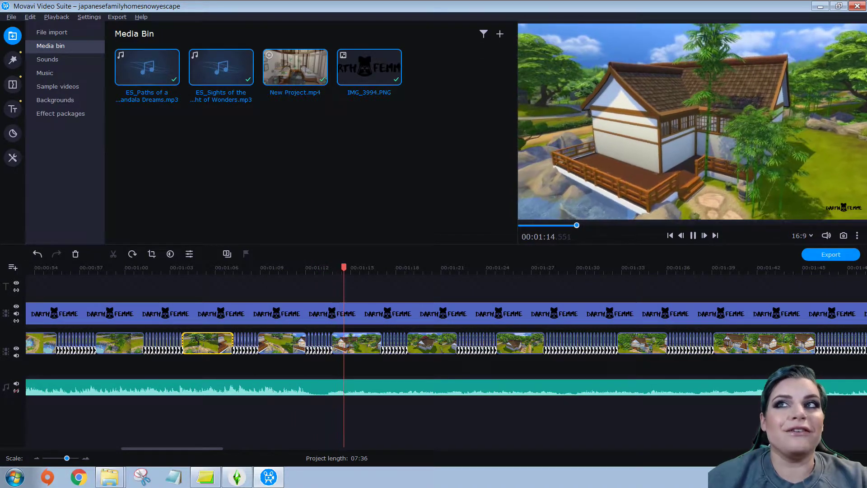
pyautogui.press('space')
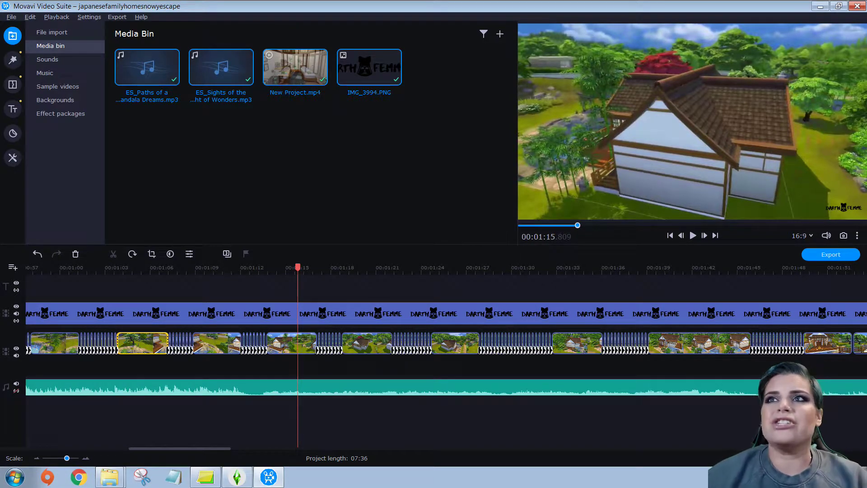
# - Preview the interior stop-motion section from about 2:35 to 2:39, where the living room is furnished
pyautogui.moveTo(180, 449); pyautogui.dragTo(306, 448)
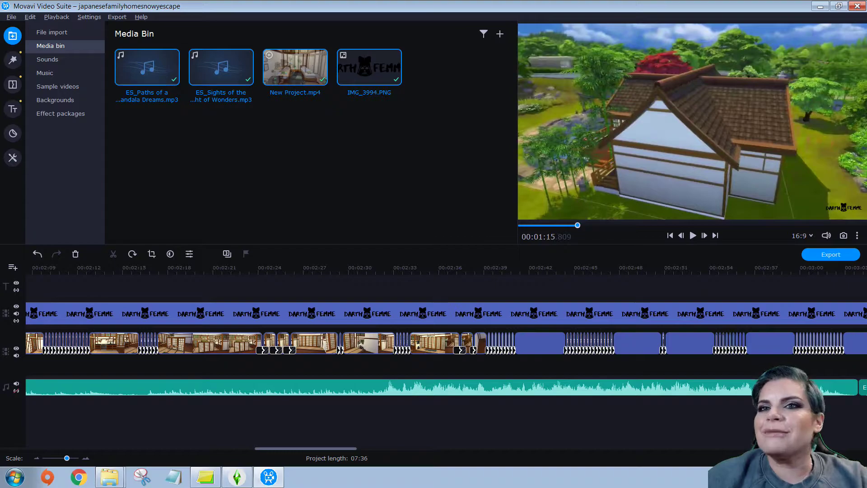
pyautogui.moveTo(306, 448); pyautogui.dragTo(315, 449)
pyautogui.click(348, 344)
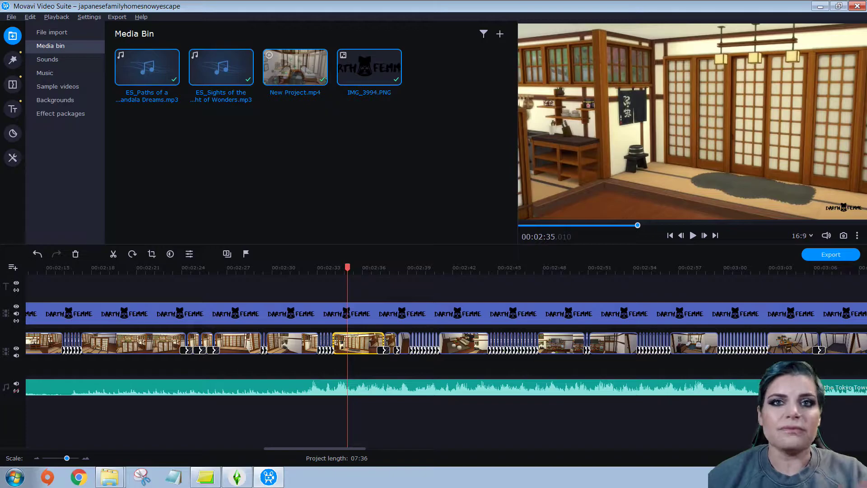
pyautogui.press('space')
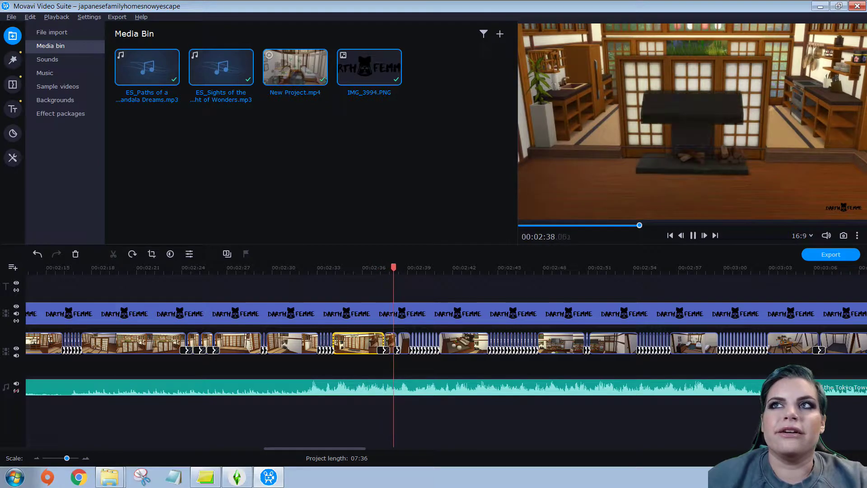
pyautogui.click(693, 236)
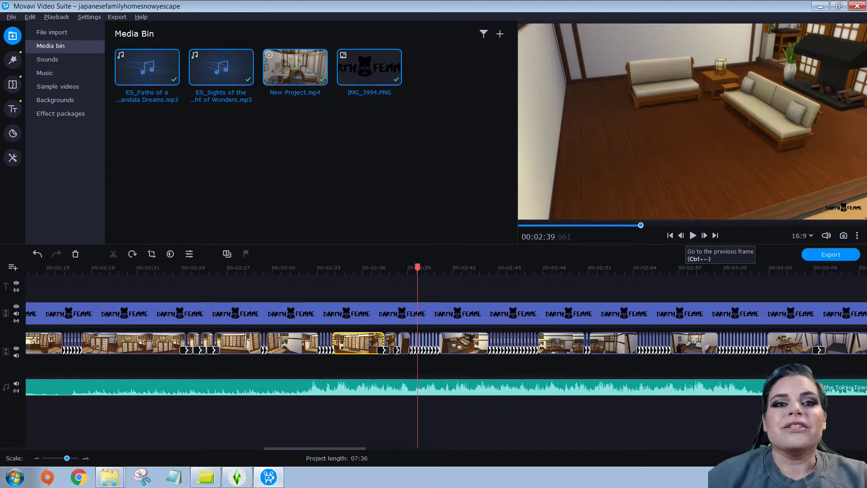
# - Examine the rest of the timeline to the project's end, selecting the final house tour clip at about 4:44
pyautogui.hscroll(2, 316, 407)
pyautogui.hscroll(10, 446, 357)
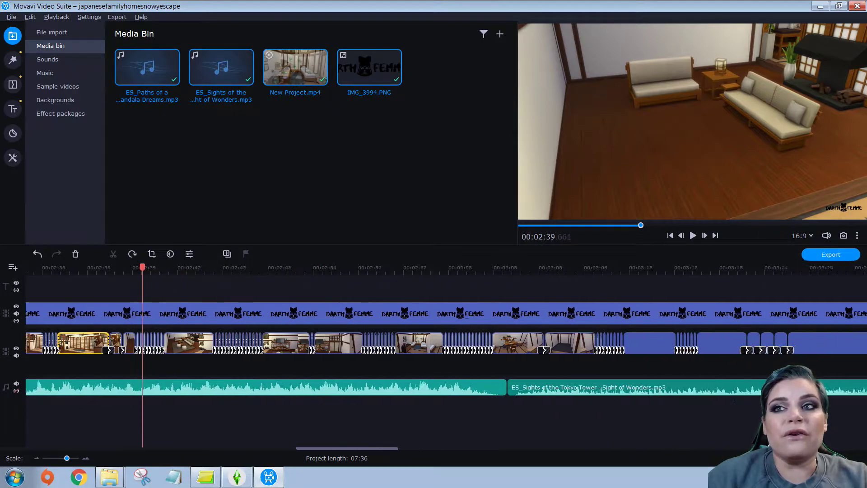
pyautogui.hscroll(10, 446, 356)
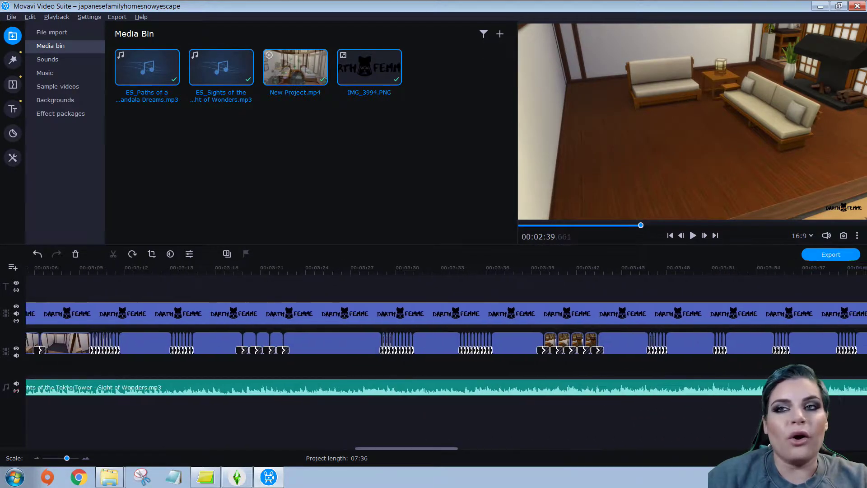
pyautogui.hscroll(-10, 446, 357)
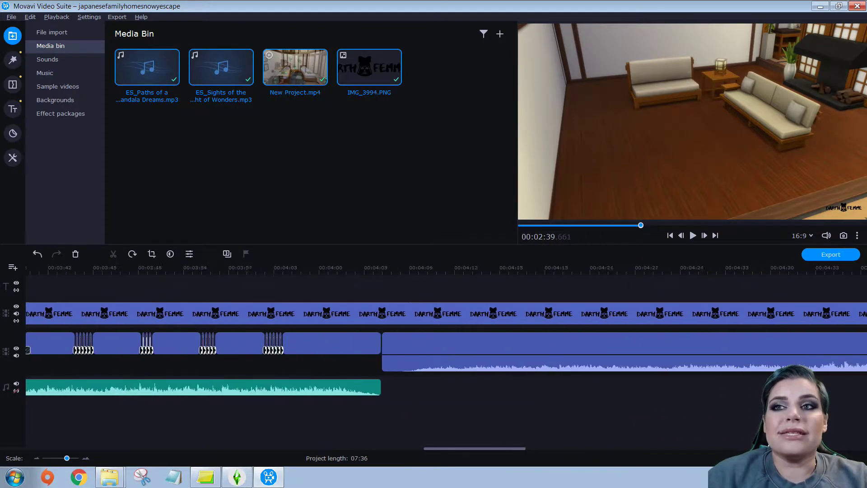
pyautogui.keyDown('ctrl'); pyautogui.scroll(-2, 446, 344); pyautogui.keyUp('ctrl')
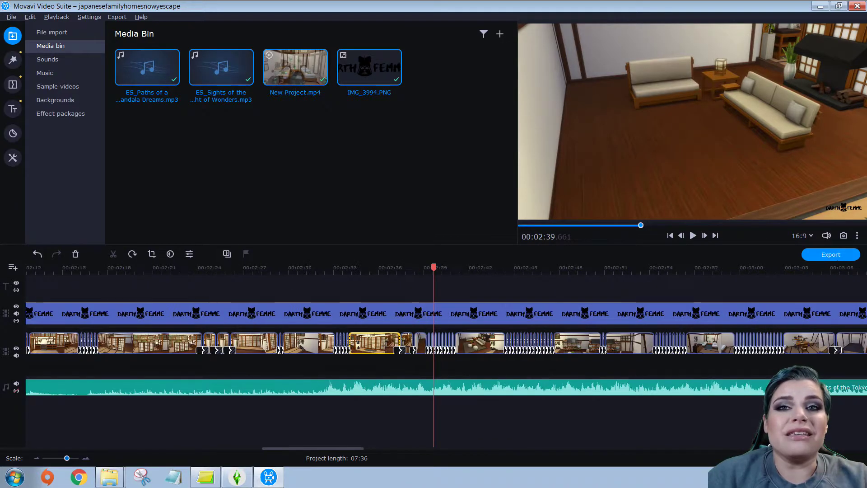
pyautogui.keyDown('ctrl'); pyautogui.scroll(-3, 447, 343); pyautogui.keyUp('ctrl')
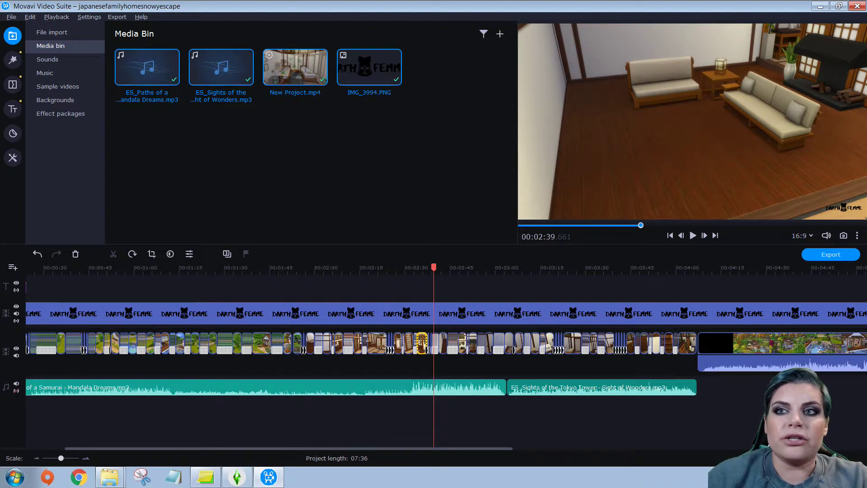
pyautogui.hscroll(5, 447, 344)
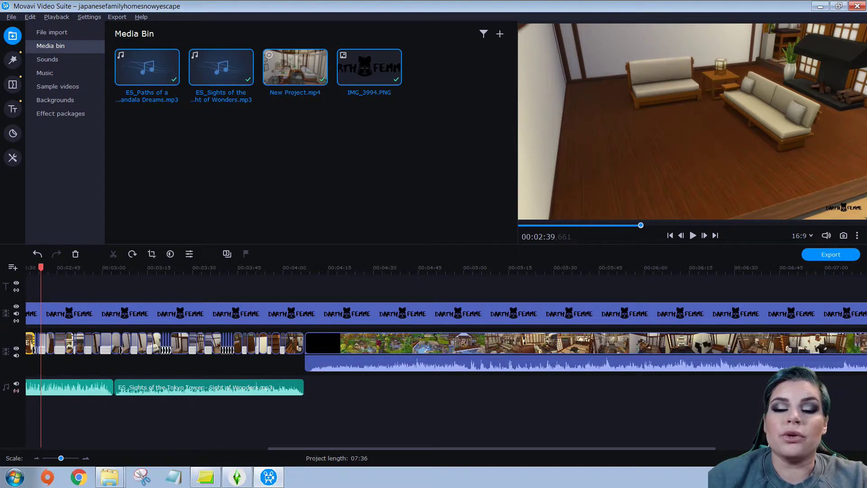
pyautogui.click(417, 343)
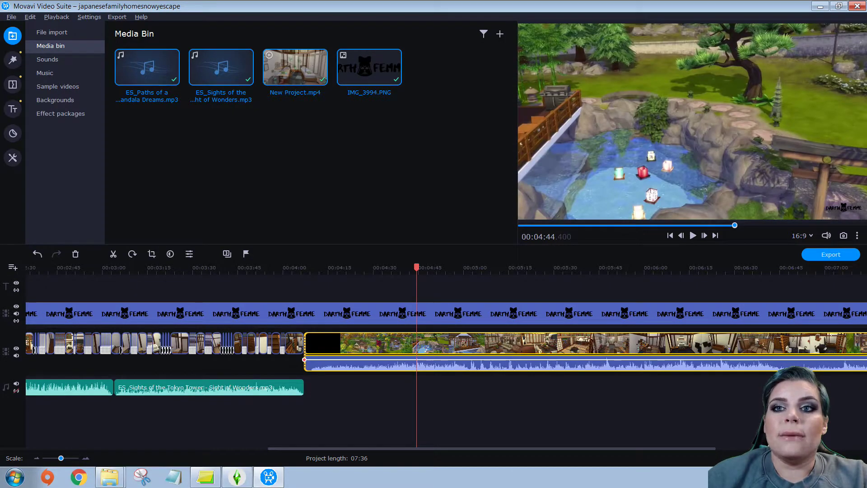
pyautogui.hscroll(3, 446, 343)
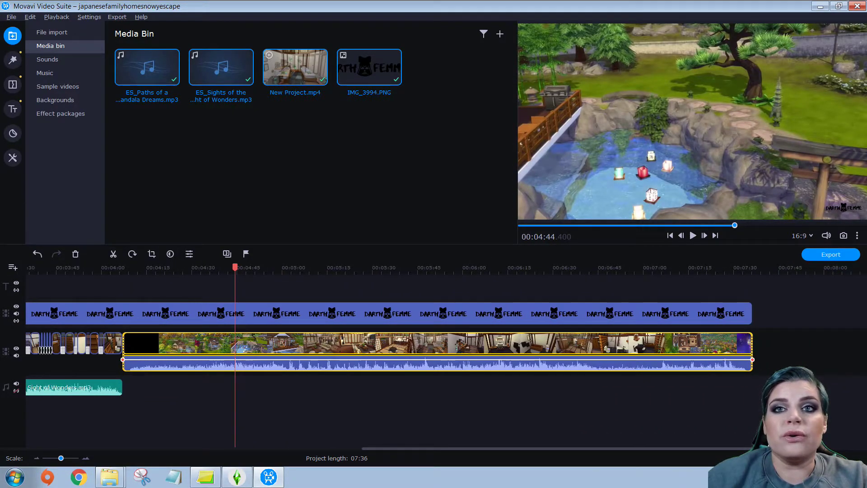